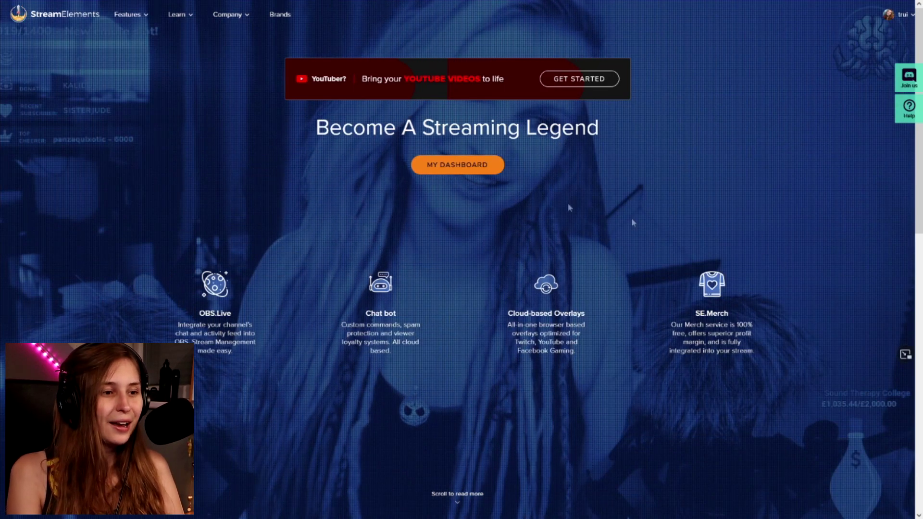
# Step: Go from the StreamElements dashboard to Custom commands and start a new command
pyautogui.click(468, 173)
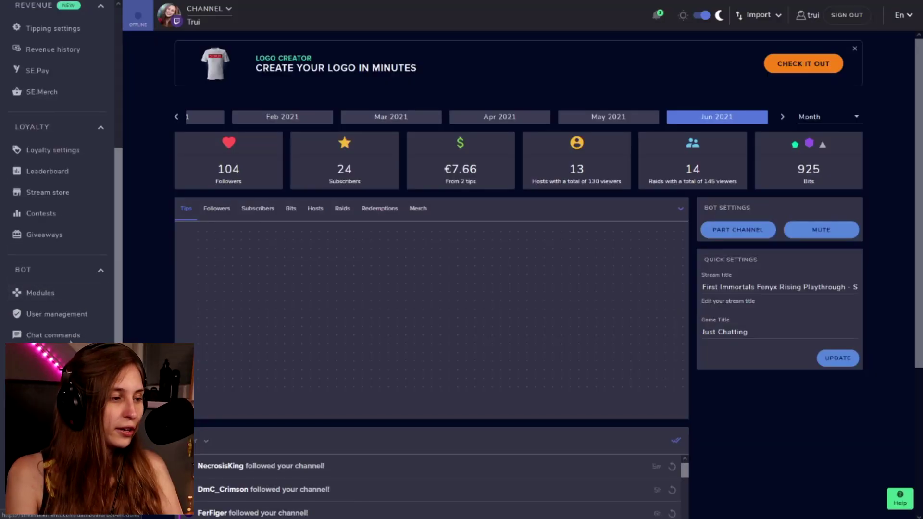
pyautogui.click(16, 337)
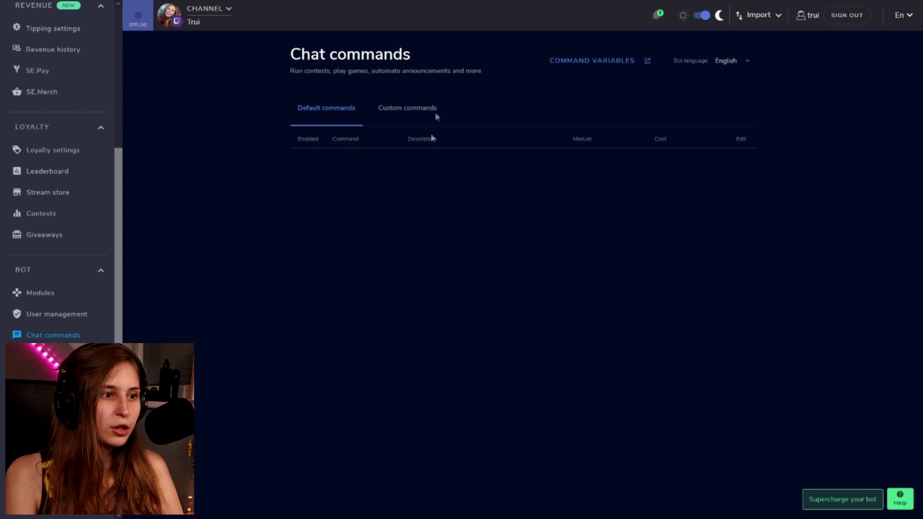
pyautogui.click(405, 108)
pyautogui.click(703, 146)
# Step: Name the command !Hello and begin its response with 'Hel'
pyautogui.scroll(-1, 485, 255)
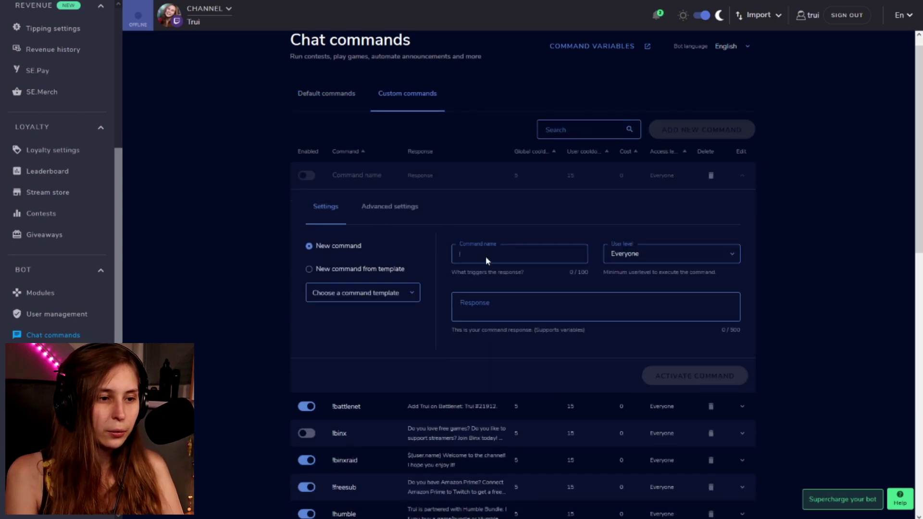
pyautogui.click(488, 216)
pyautogui.write('!Hello')
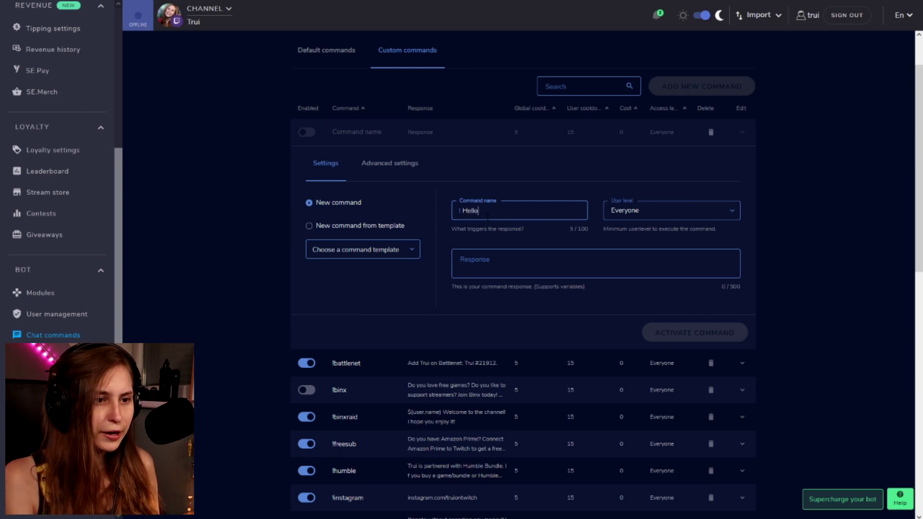
pyautogui.press('Tab')
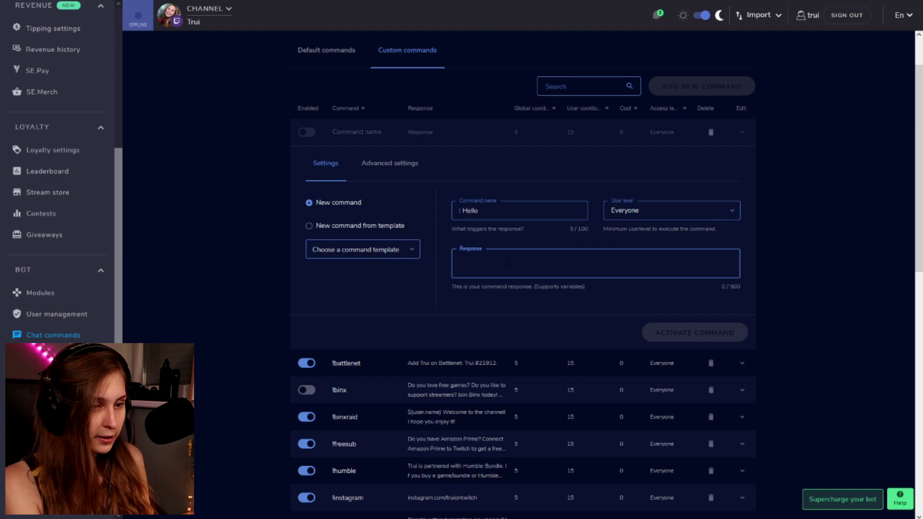
pyautogui.write('Hello there, welc')
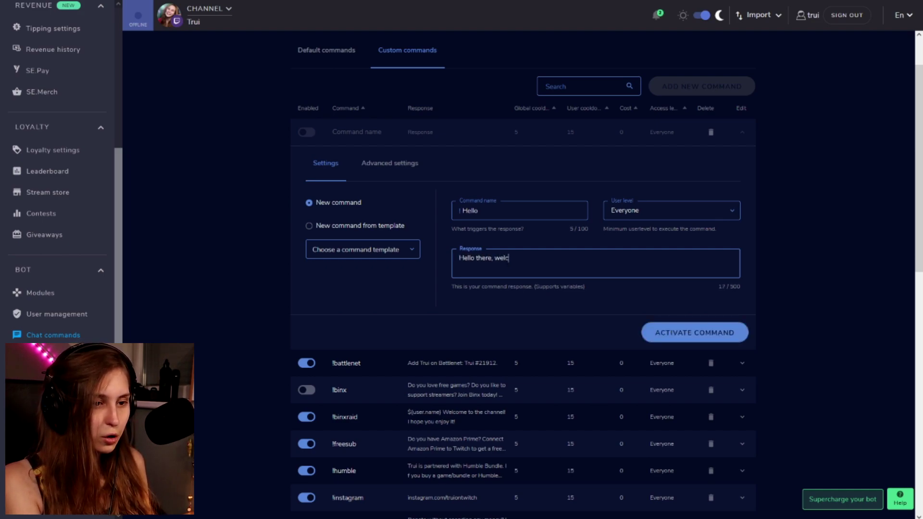
pyautogui.hotkey('alt', 'Tab')
# Step: Insert the truiLove emote from the Twitch chat emote picker
pyautogui.click(908, 485)
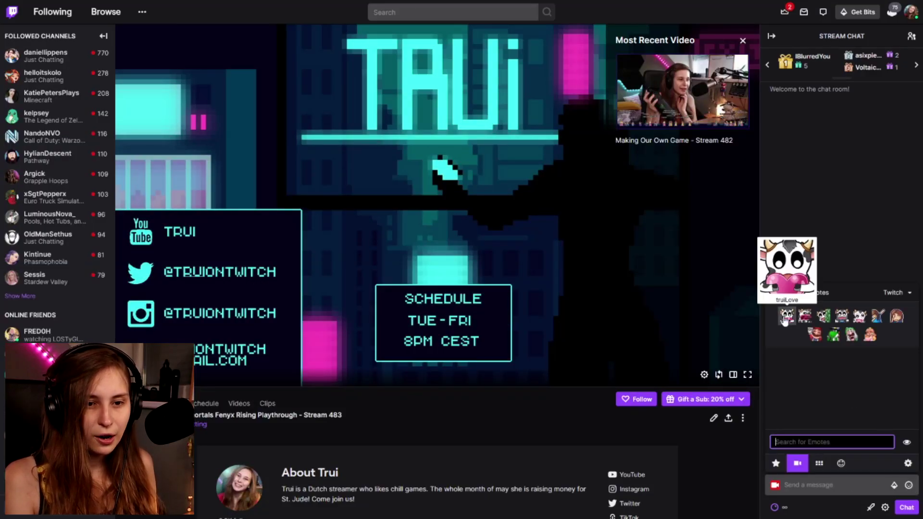
pyautogui.click(786, 319)
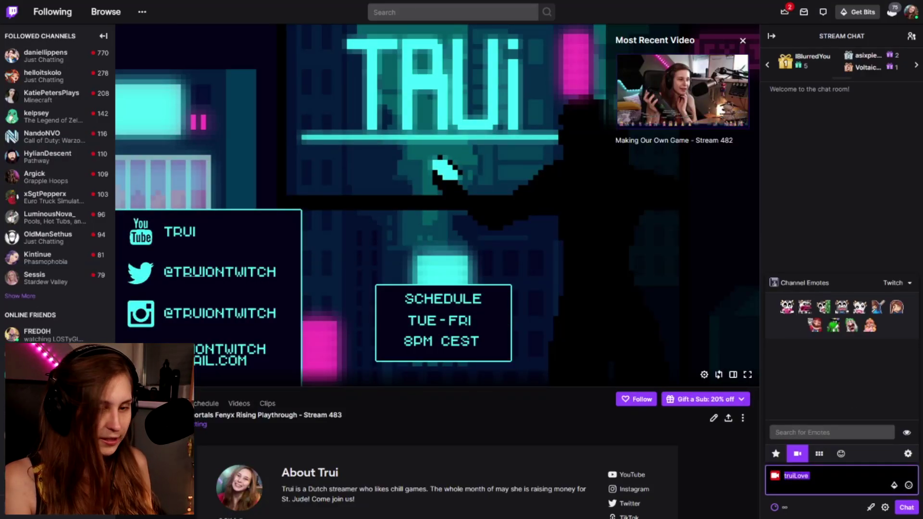
pyautogui.hotkey('alt', 'Tab')
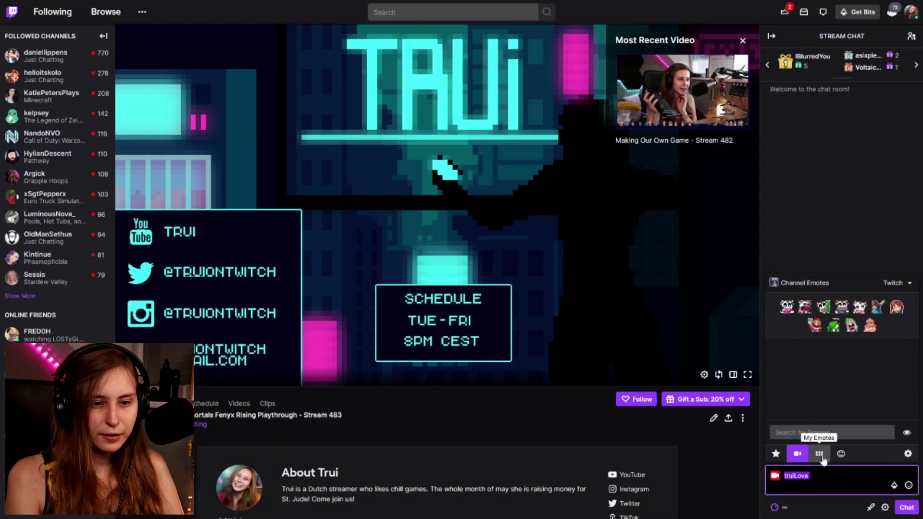
# Step: Browse the emote sets and insert the global VoHiYo emote into the chat box
pyautogui.click(819, 453)
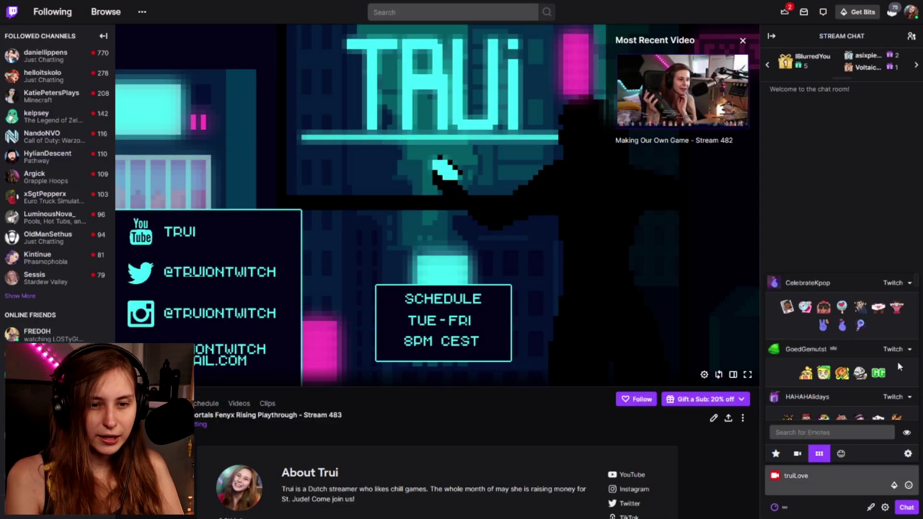
pyautogui.scroll(-10, 897, 364)
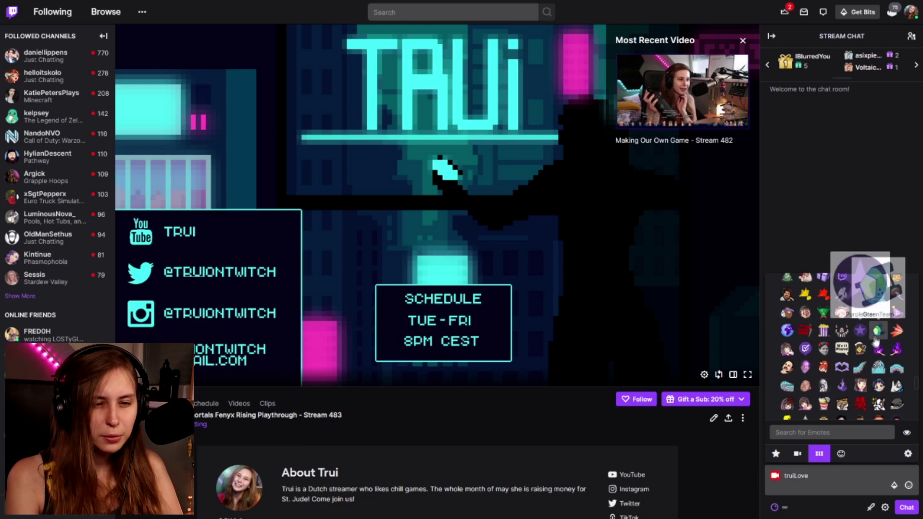
pyautogui.scroll(2, 844, 359)
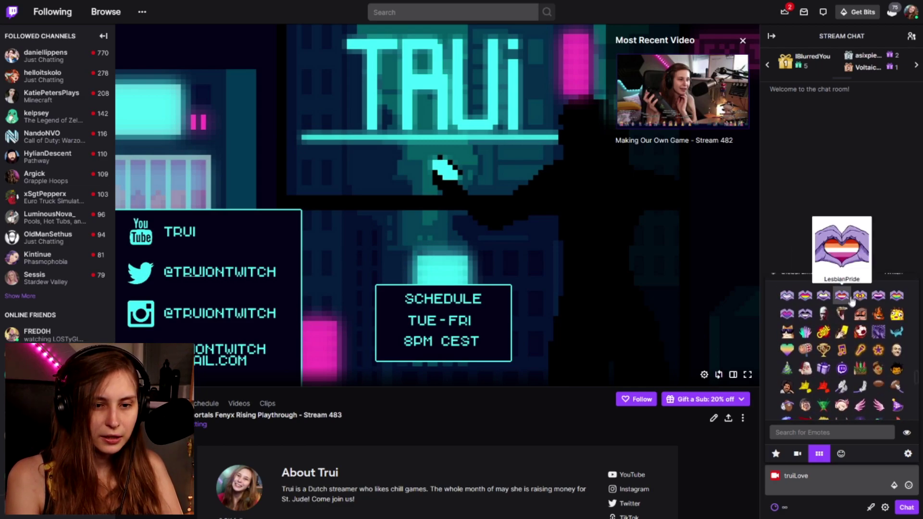
pyautogui.scroll(-3, 864, 300)
pyautogui.scroll(-2, 862, 308)
pyautogui.click(860, 303)
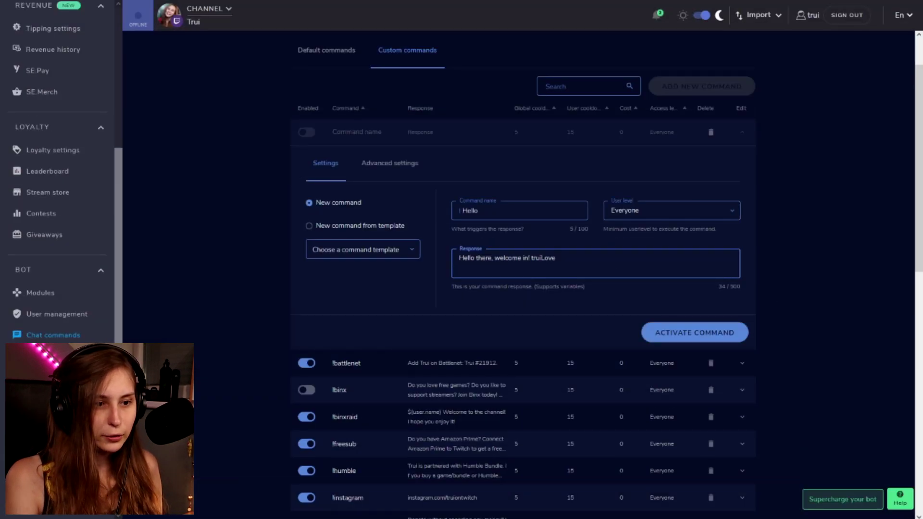
# Step: Replace truiLove with VoHiYo at the end of the !Hello response
pyautogui.write('VoHiYo')
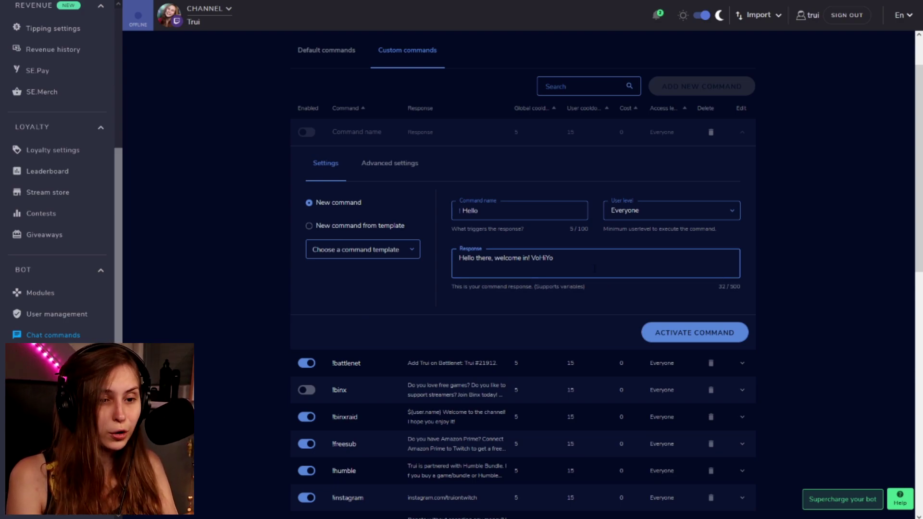
pyautogui.click(378, 166)
# Step: Set the command's user cooldown to 60 and global cooldown to 1
pyautogui.scroll(-1, 575, 271)
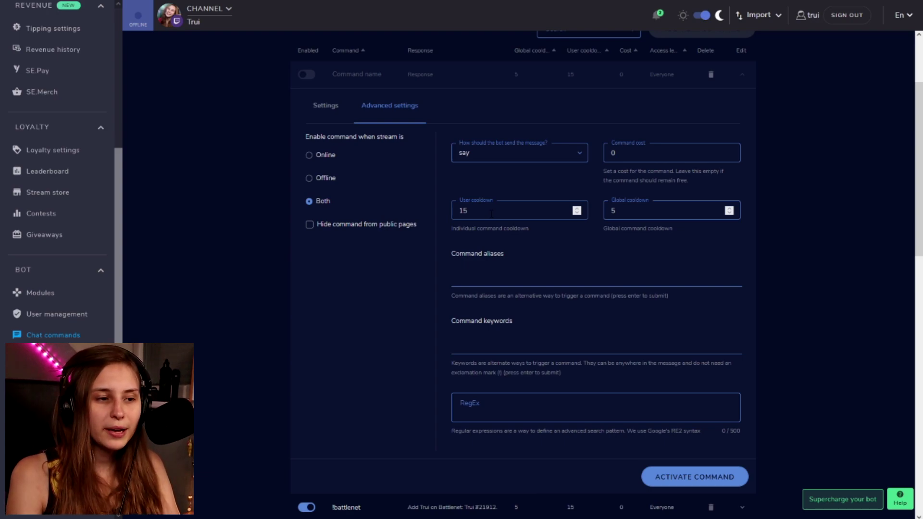
pyautogui.moveTo(491, 214); pyautogui.dragTo(463, 211)
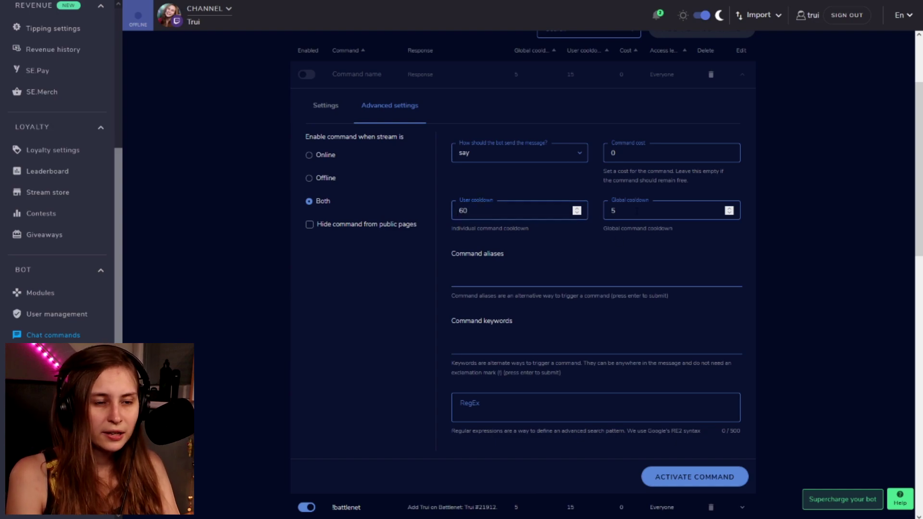
pyautogui.doubleClick(613, 211)
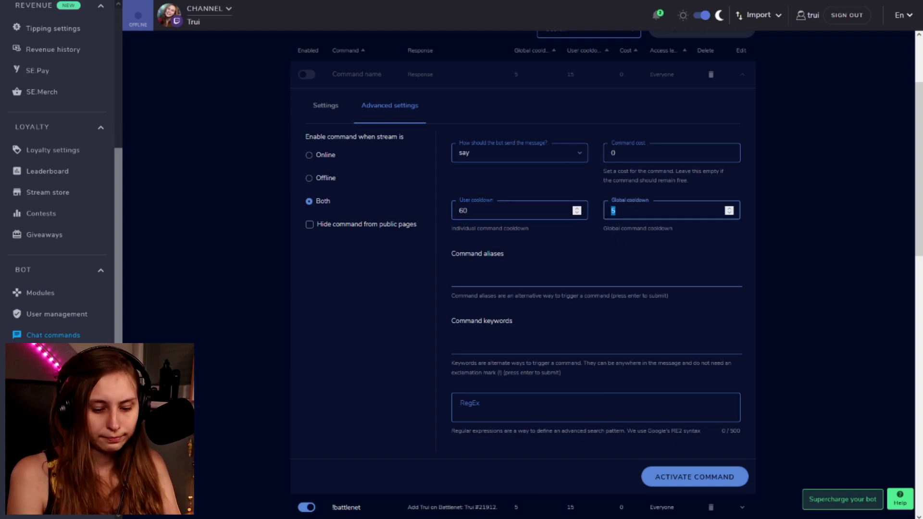
pyautogui.write('1')
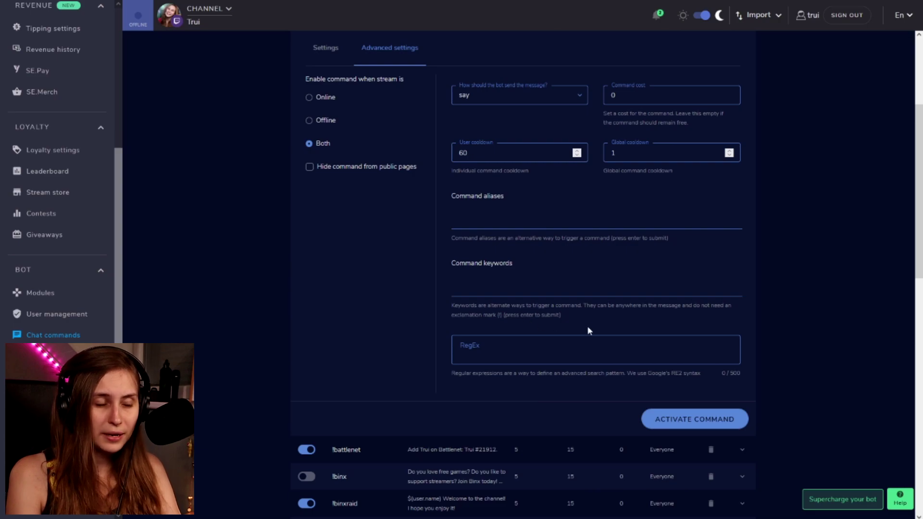
pyautogui.click(508, 285)
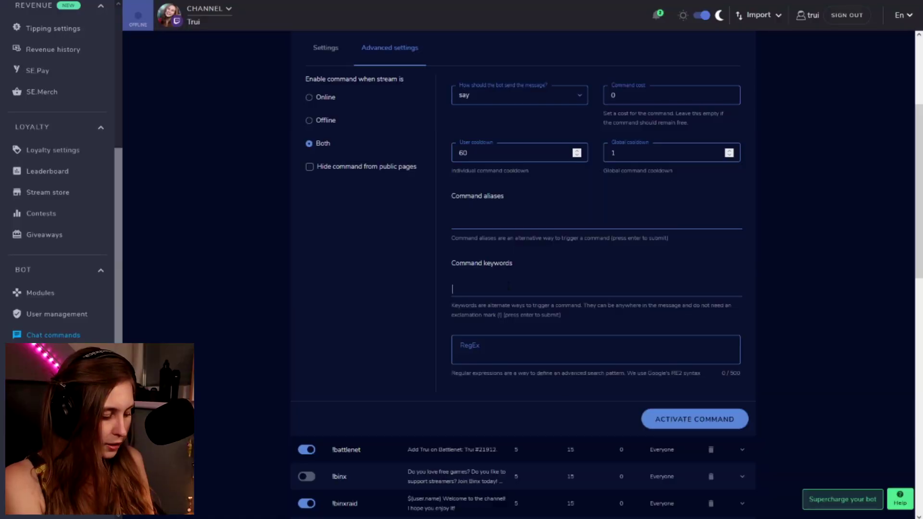
# Step: Add Hello, Hey, Hi, Yo, Howdy and Heyo as command keywords
pyautogui.write('Hello')
pyautogui.press('Return')
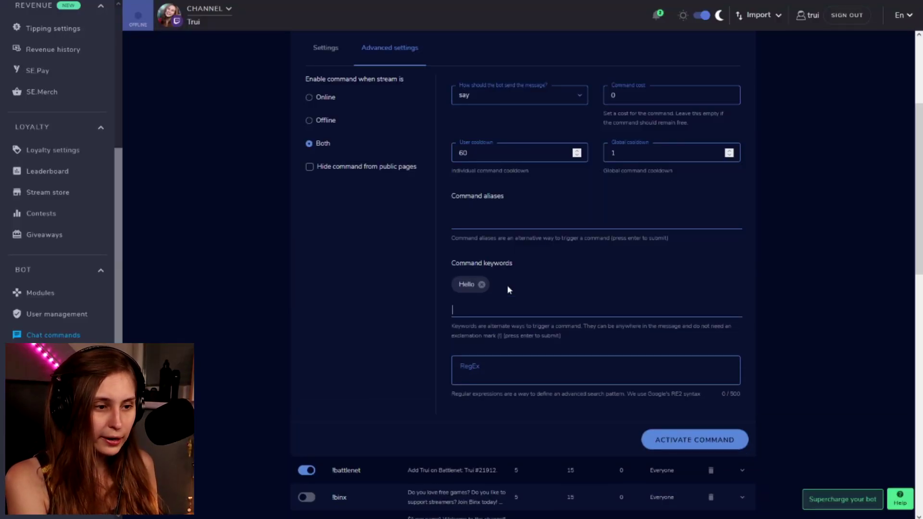
pyautogui.write('Hey')
pyautogui.press('Return')
pyautogui.write('Hi')
pyautogui.press('Return')
pyautogui.write('Yo')
pyautogui.press('Return')
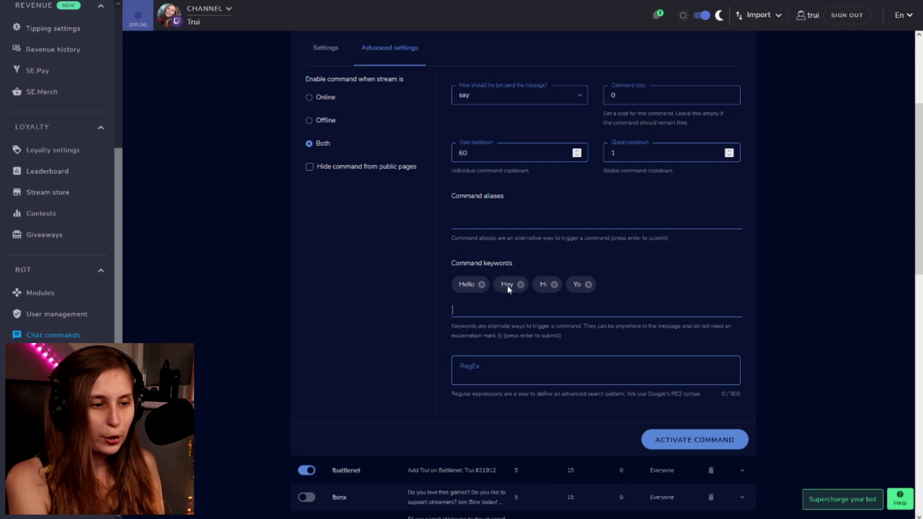
pyautogui.write('Howdy')
pyautogui.press('Return')
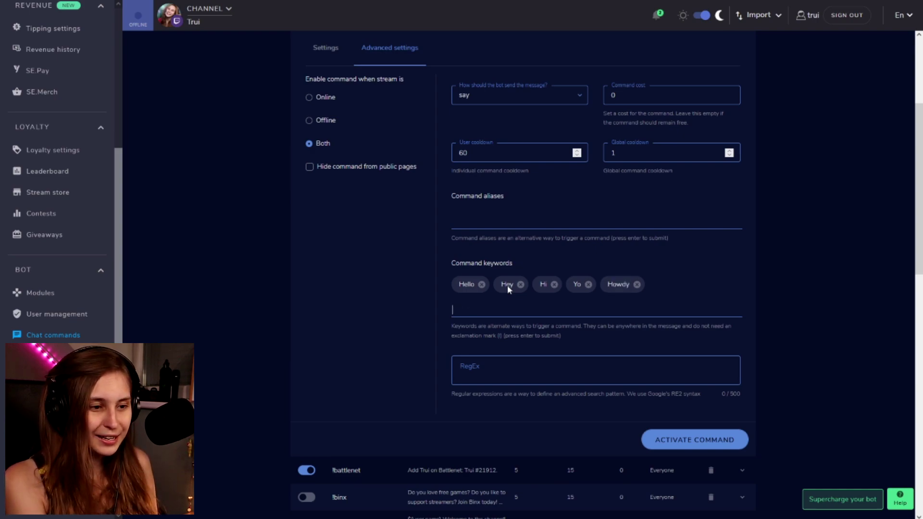
pyautogui.write('Heyo')
pyautogui.press('Return')
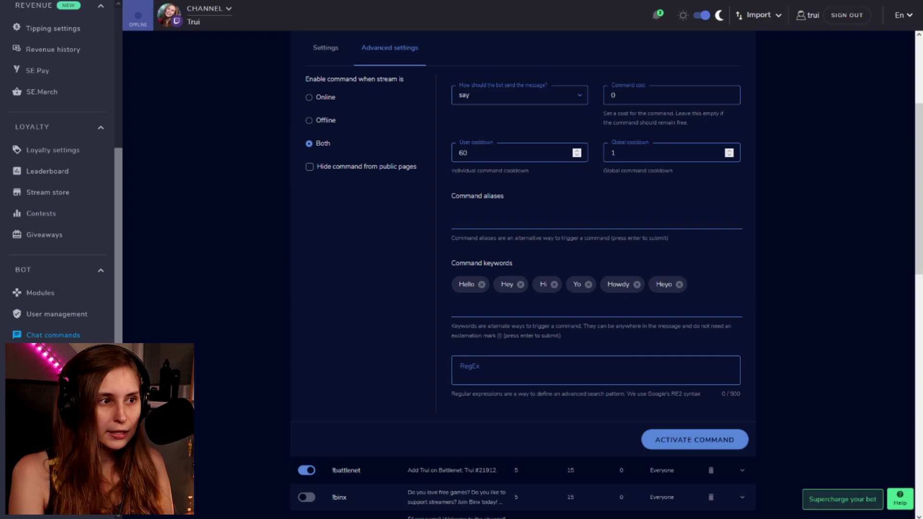
pyautogui.click(334, 55)
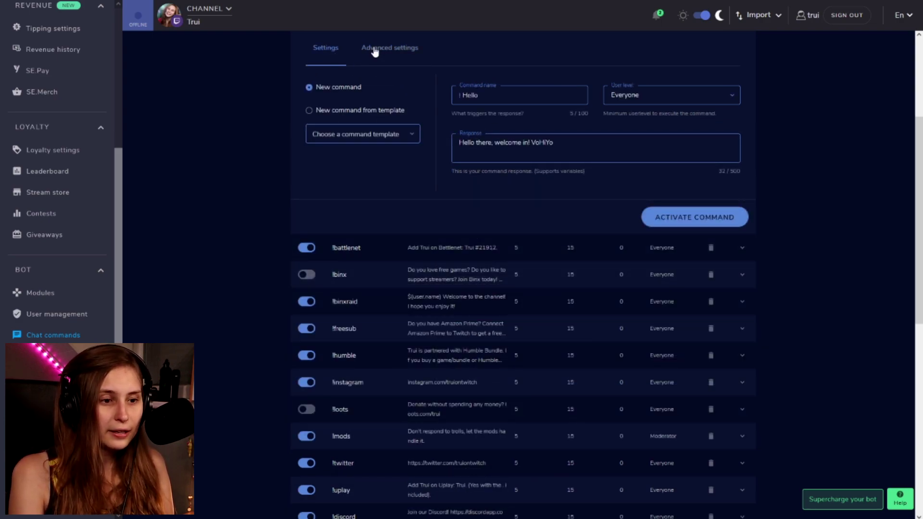
# Step: Review the !hello command's advanced settings before testing it in Twitch
pyautogui.click(390, 47)
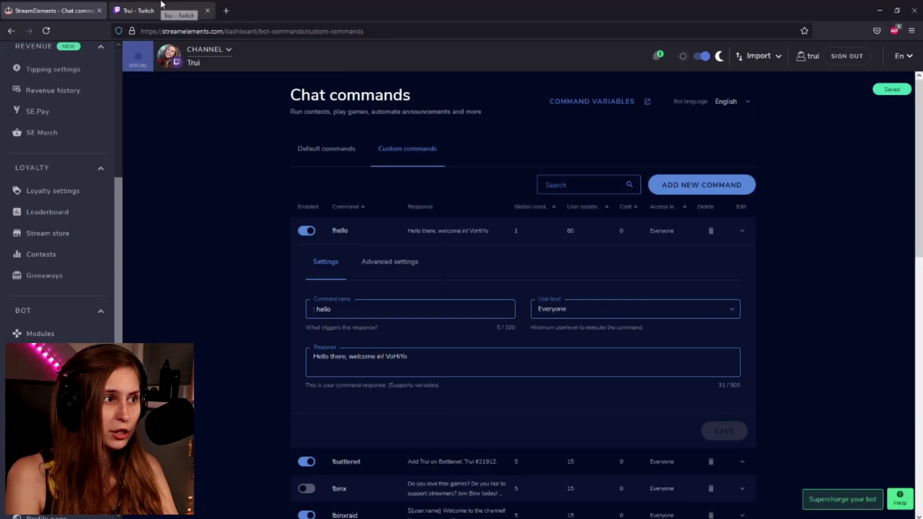
pyautogui.click(162, 7)
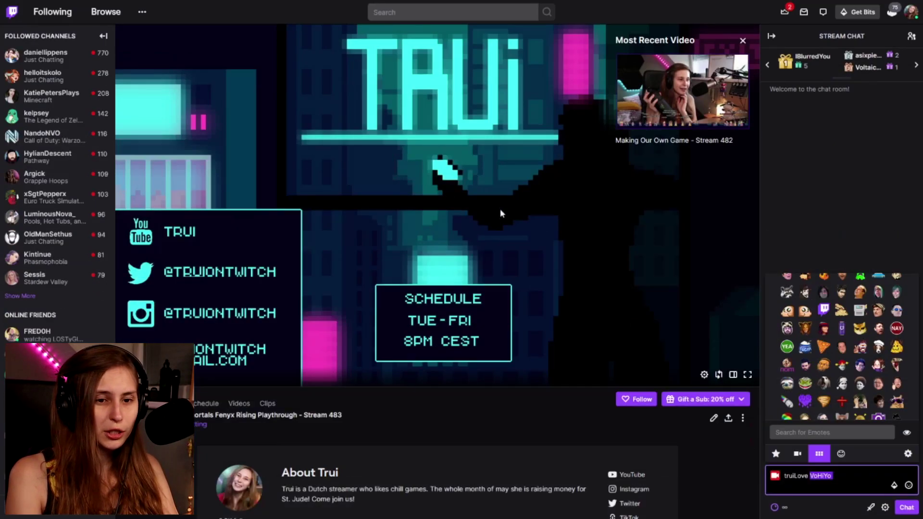
# Step: Clear the chat draft and send Heyo, then Howdy, in Twitch chat to trigger the bot
pyautogui.click(840, 472)
pyautogui.hotkey('ctrl', 'a')
pyautogui.press('BackSpace')
pyautogui.write('Heyo')
pyautogui.press('Return')
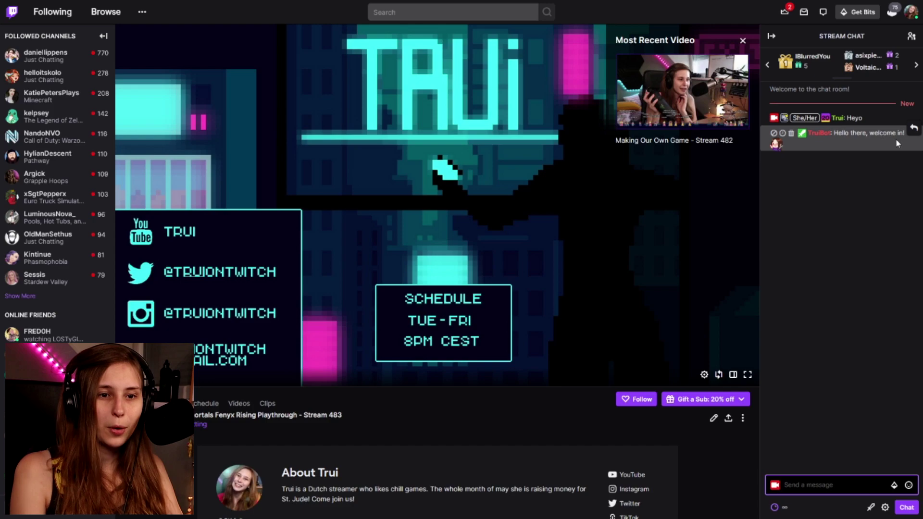
pyautogui.write('Howdy')
pyautogui.press('Return')
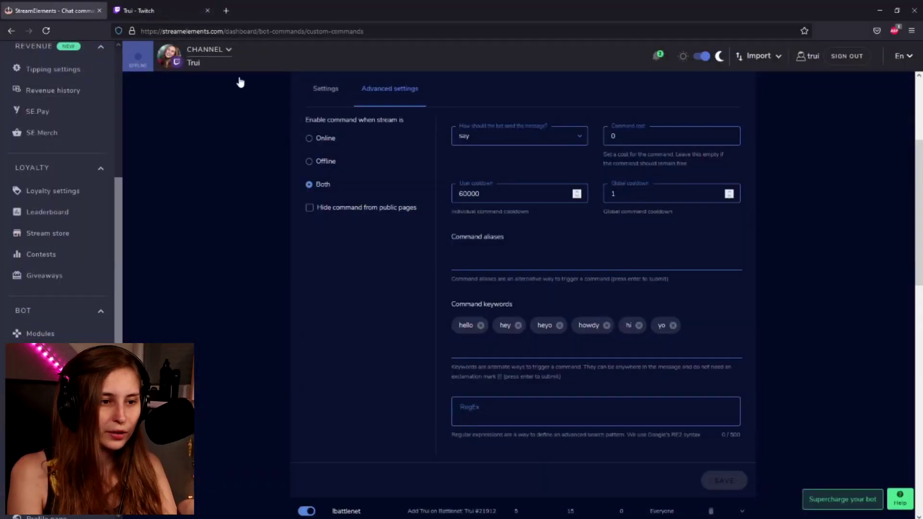
# Step: Correct the user cooldown from 60000 to 60, save, and check the Twitch chat
pyautogui.moveTo(480, 153); pyautogui.dragTo(474, 153)
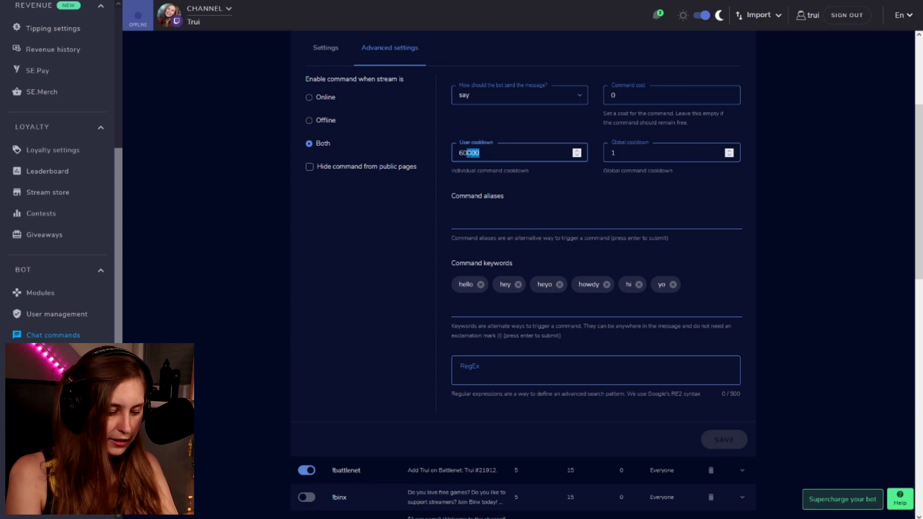
pyautogui.press('BackSpace')
pyautogui.click(724, 439)
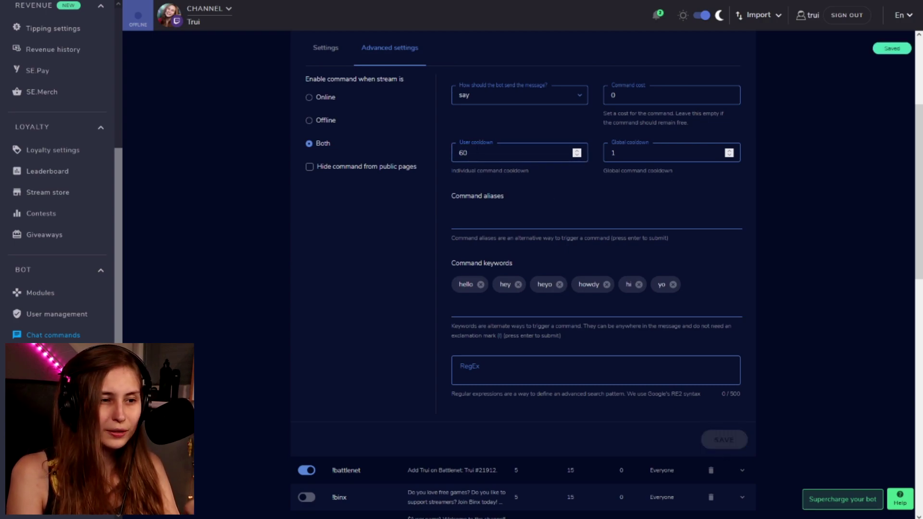
pyautogui.click(193, 8)
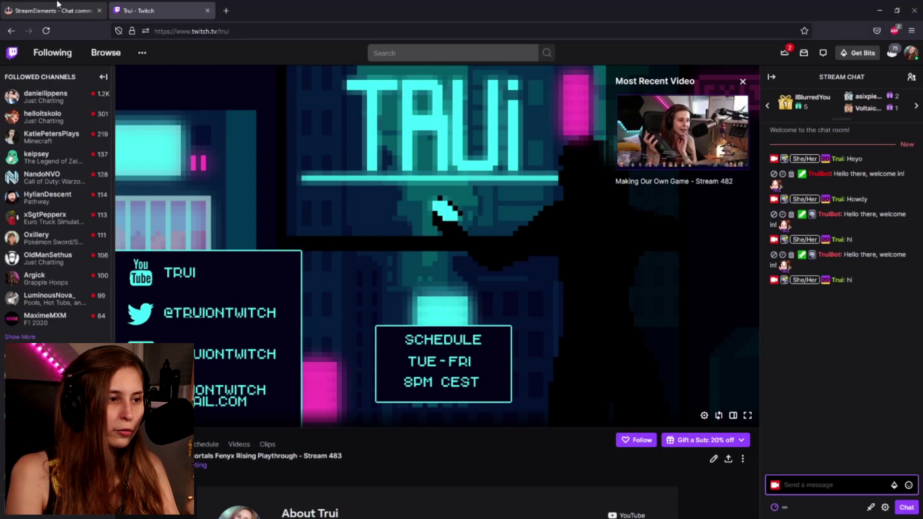
pyautogui.click(73, 8)
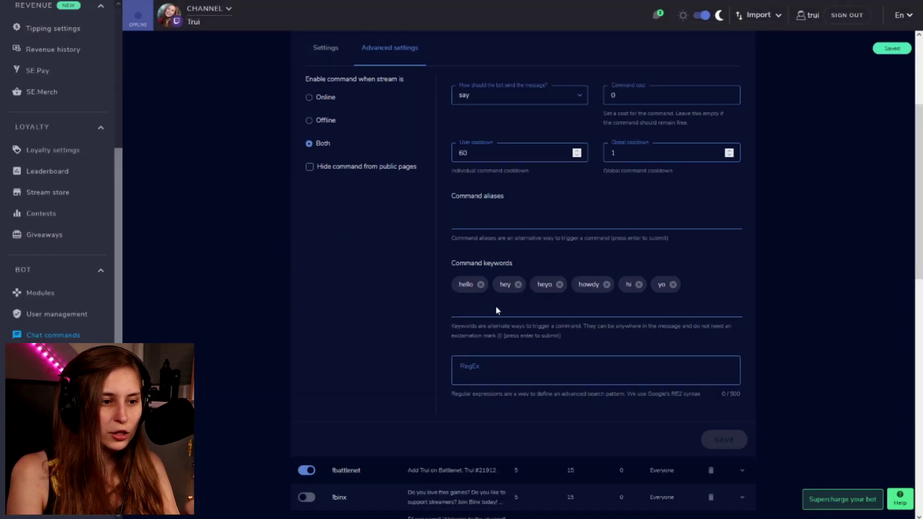